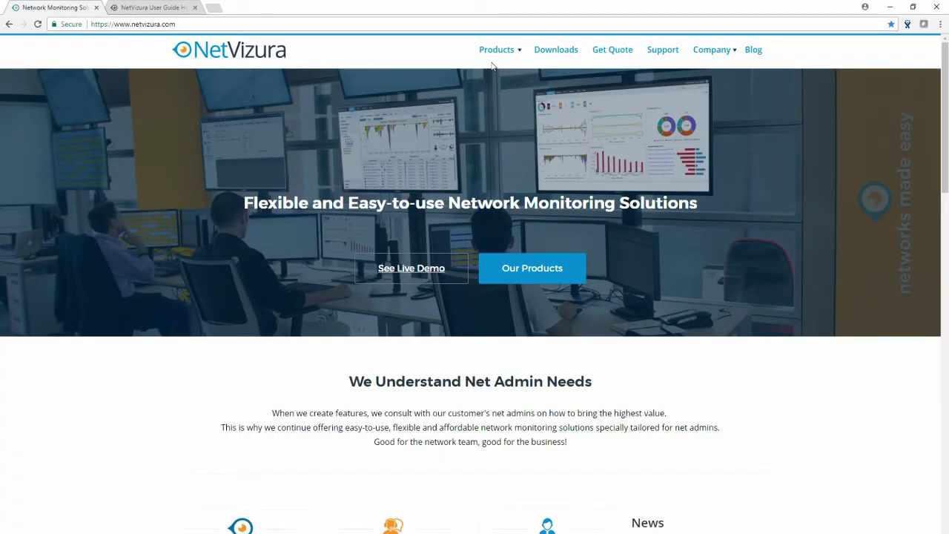
# Open the Downloads page and scroll to the 30-day trial package options
pyautogui.click(561, 52)
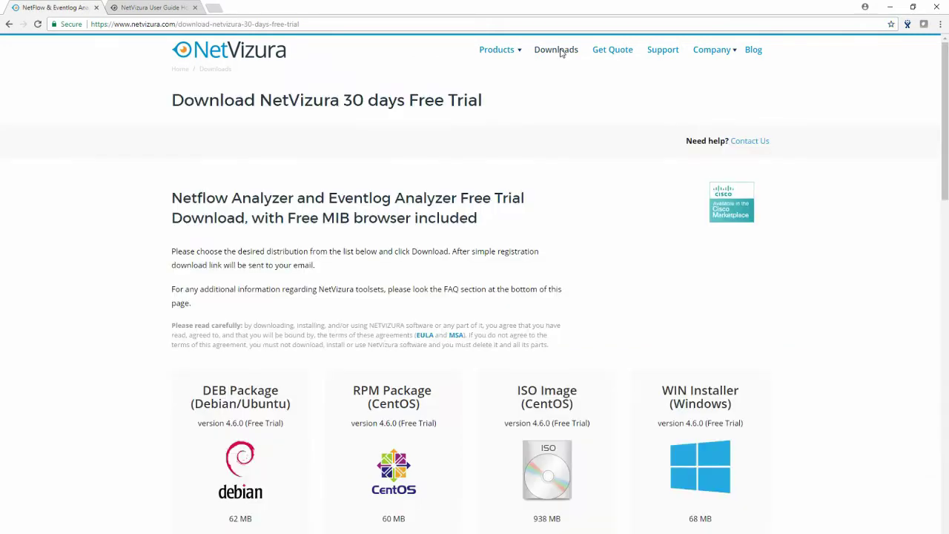
pyautogui.scroll(-2, 604, 152)
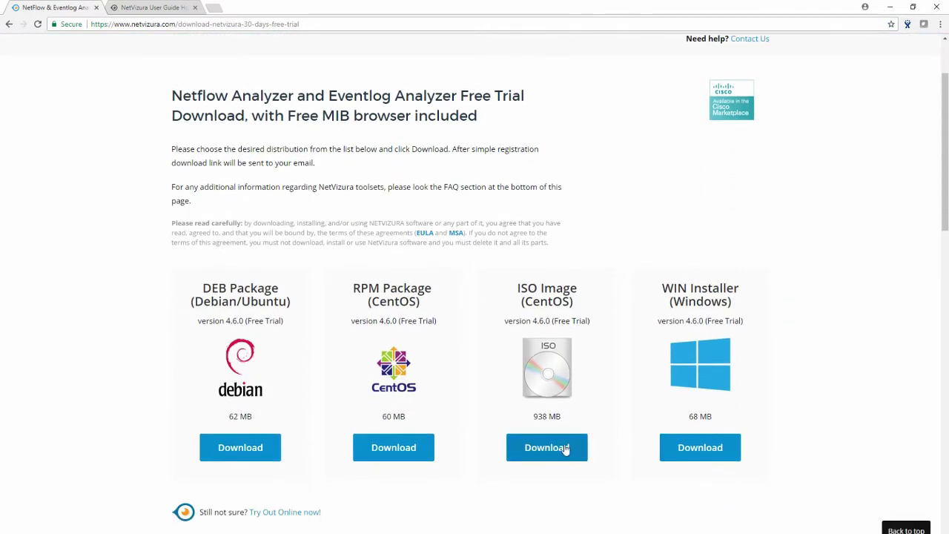
# Request the ISO Image (CentOS) download, submitting the contact's name, e-mail and company name
pyautogui.click(561, 448)
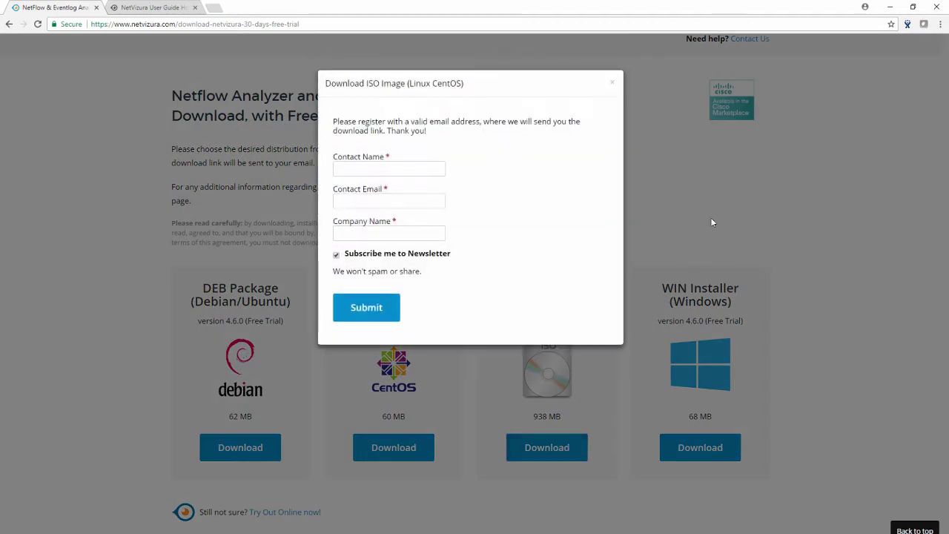
pyautogui.click(367, 169)
pyautogui.write('test')
pyautogui.press('Tab')
pyautogui.write('test')
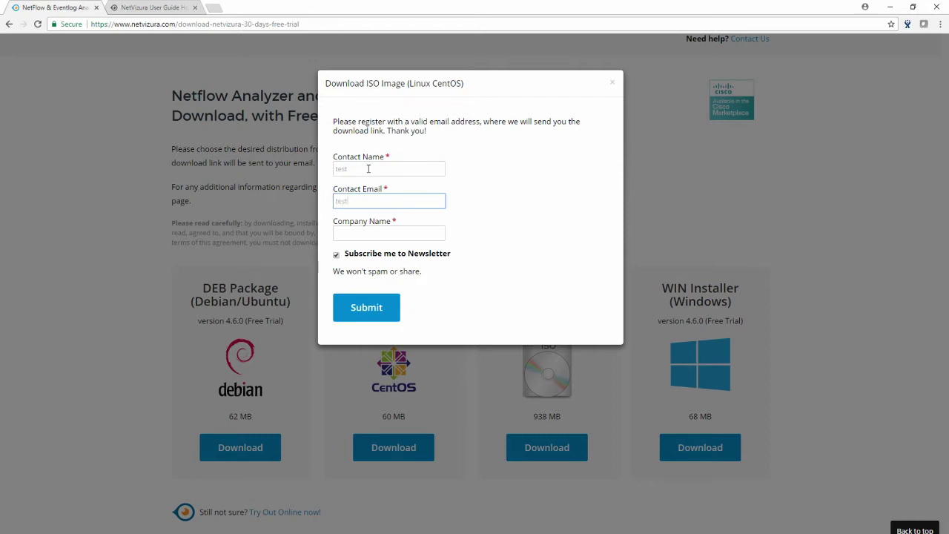
pyautogui.write('@example.com')
pyautogui.press('Tab')
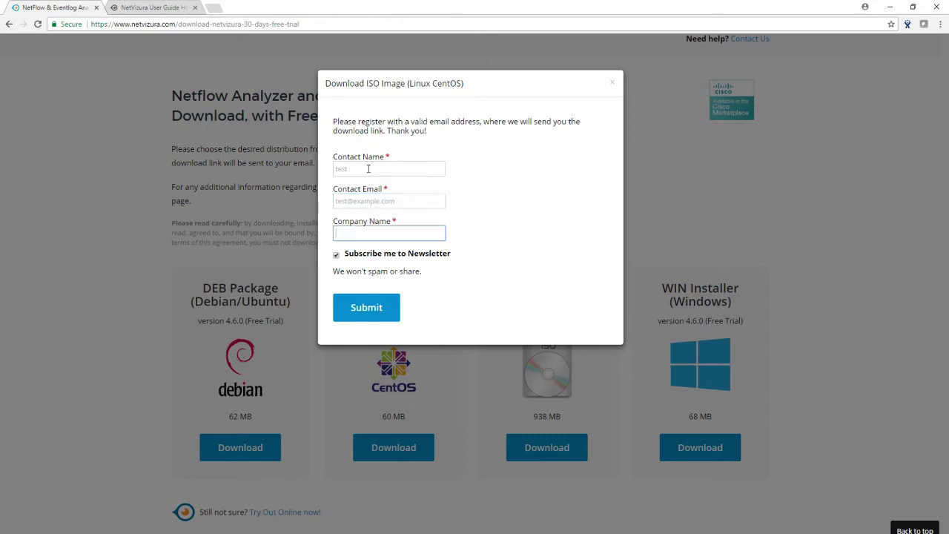
pyautogui.write('test company')
pyautogui.click(368, 307)
# Navigate the NetVizura 4.6.0 User Guide through Installation and Setup to ISO Image Installation
pyautogui.click(152, 8)
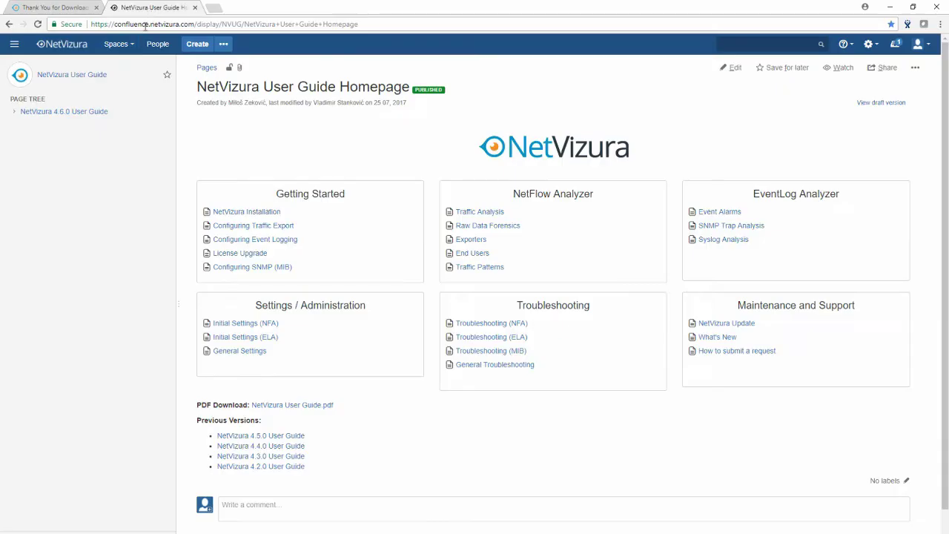
pyautogui.click(99, 115)
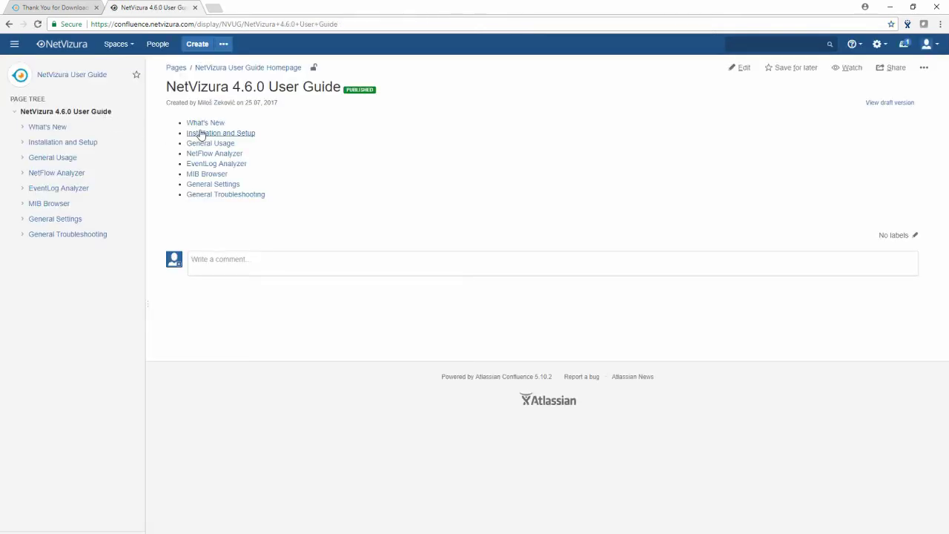
pyautogui.click(199, 132)
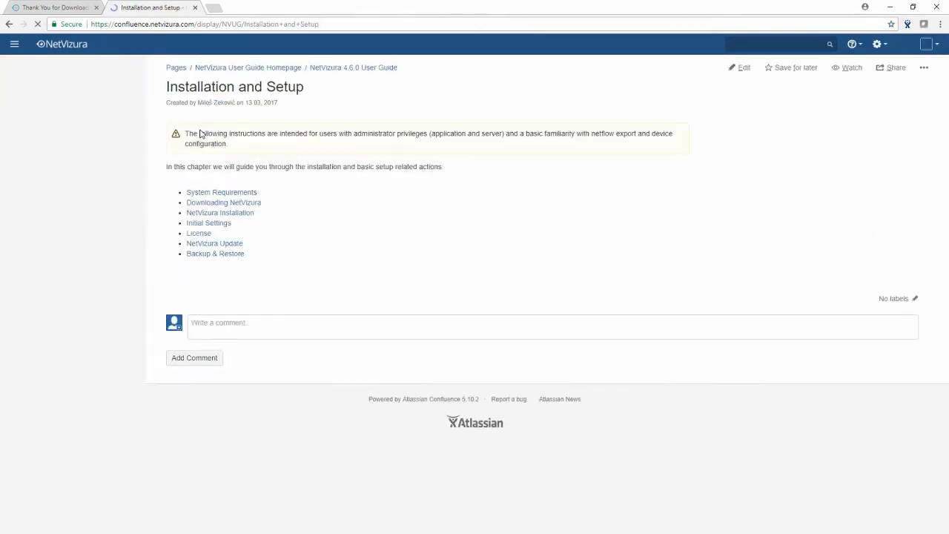
pyautogui.click(235, 215)
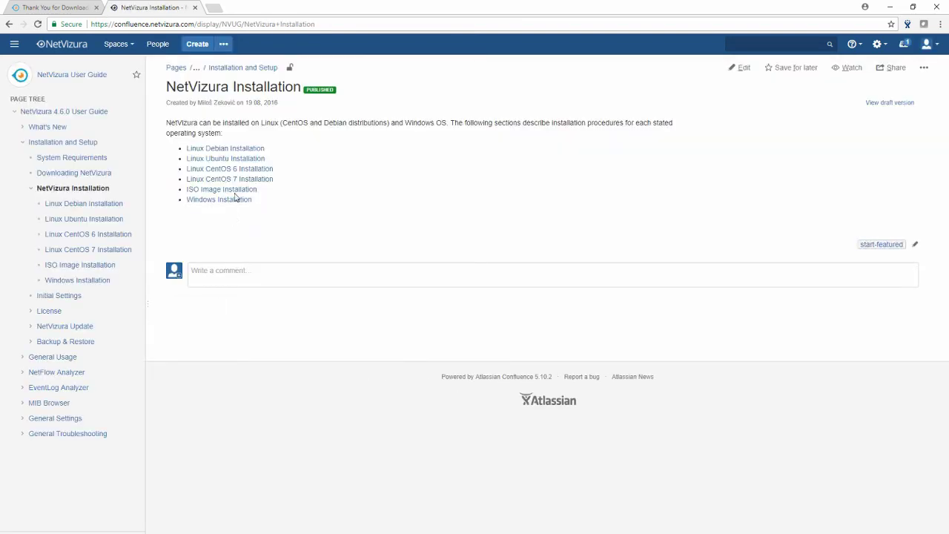
pyautogui.click(244, 190)
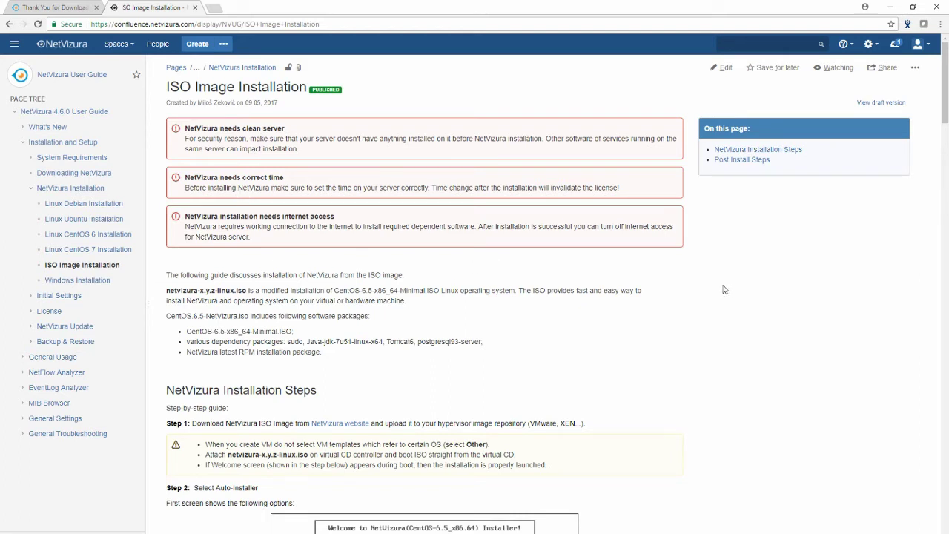
# Scroll through the ISO Image Installation steps to read them
pyautogui.scroll(-1, 725, 289)
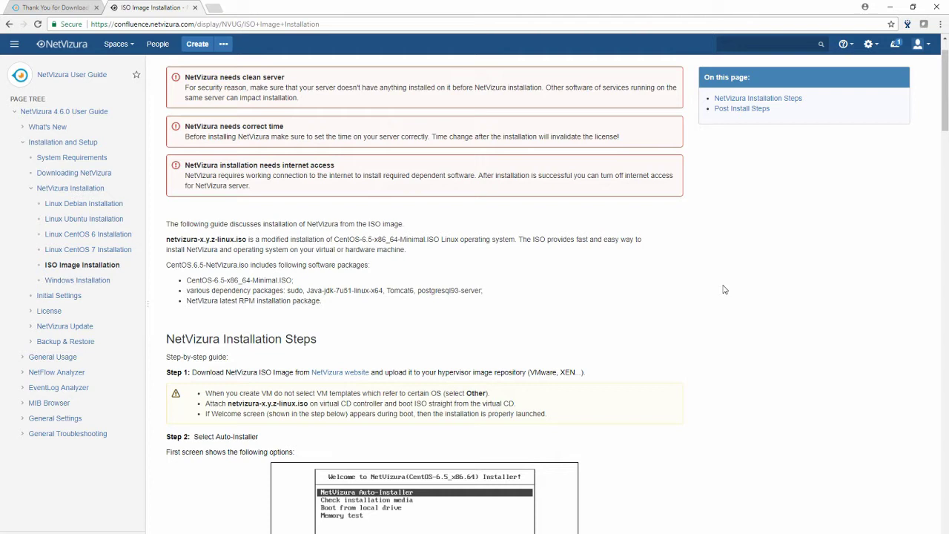
pyautogui.scroll(-1, 724, 289)
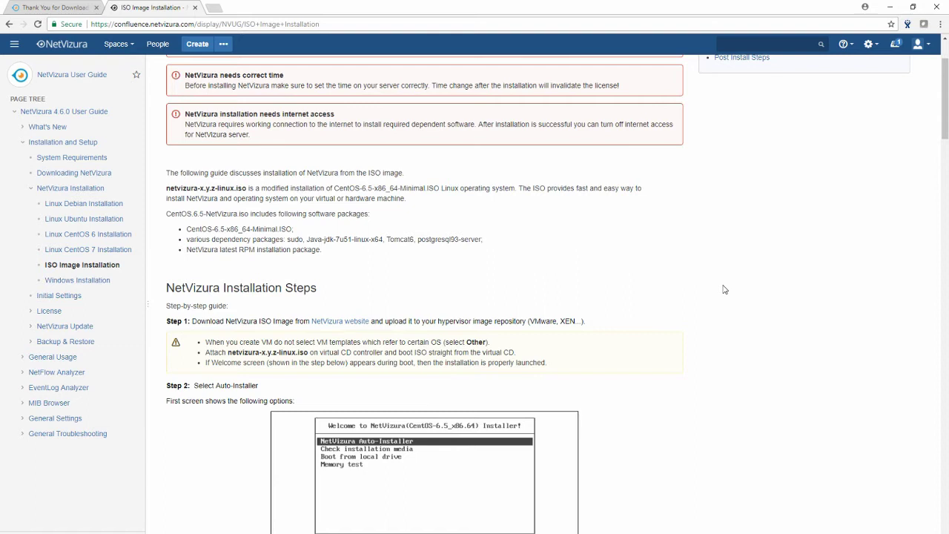
pyautogui.scroll(-1, 725, 290)
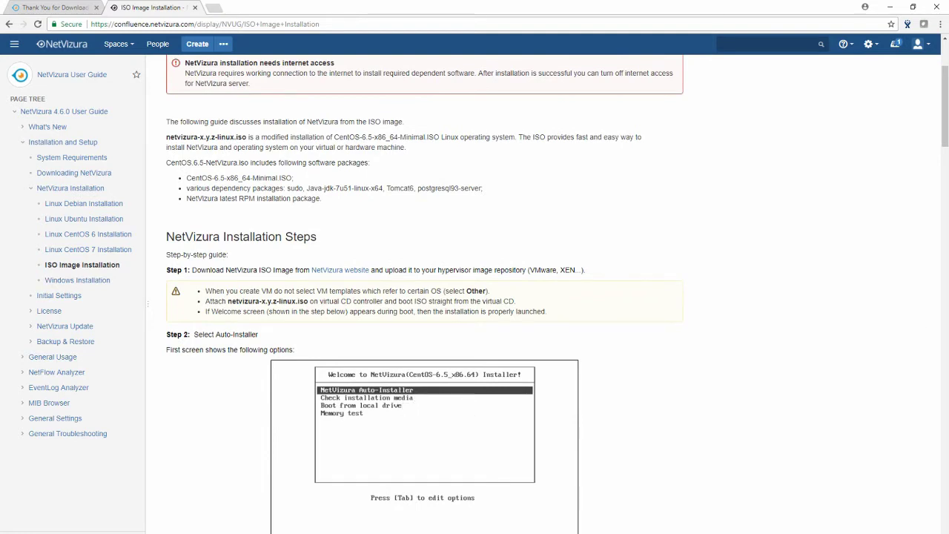
pyautogui.scroll(1, 724, 289)
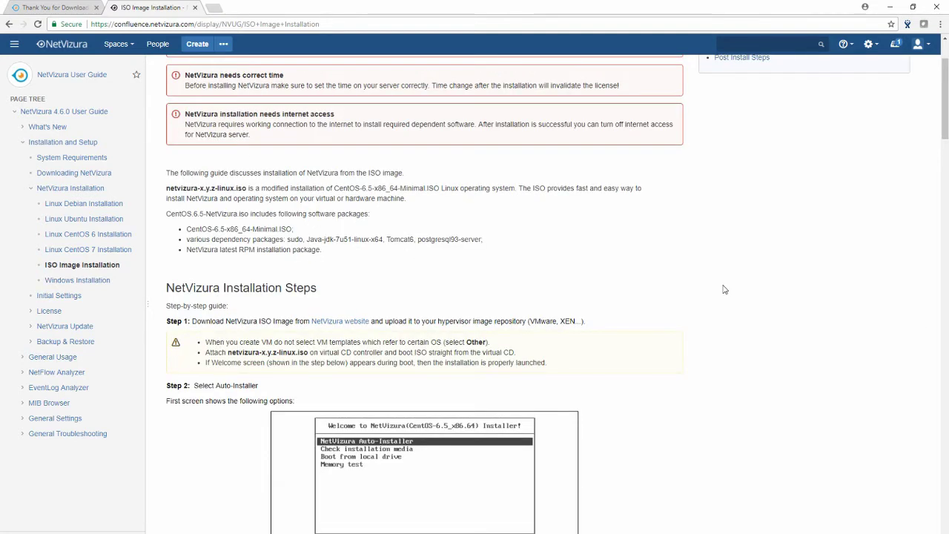
pyautogui.scroll(-1, 724, 289)
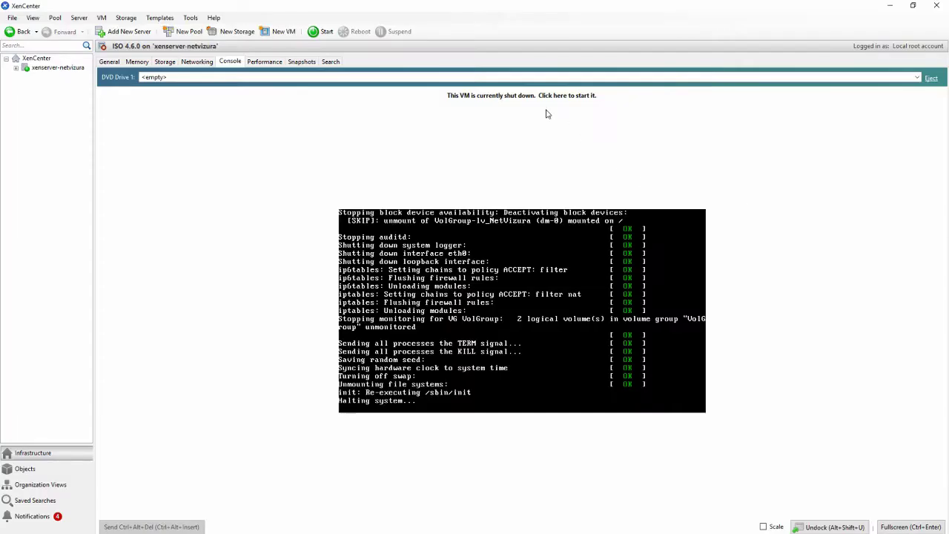
# Insert netvizura-4.6.0-linux.iso into DVD Drive 1 and start the VM
pyautogui.click(787, 79)
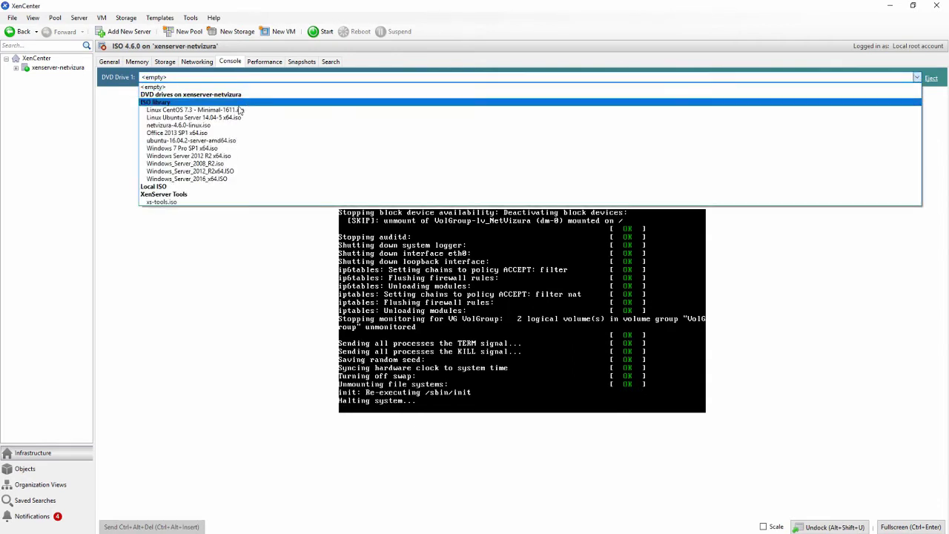
pyautogui.click(229, 128)
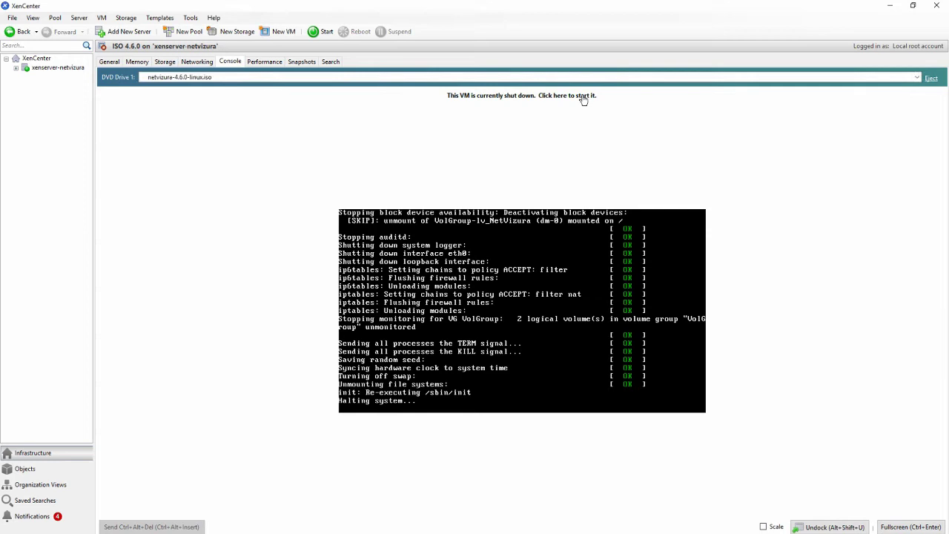
pyautogui.click(318, 32)
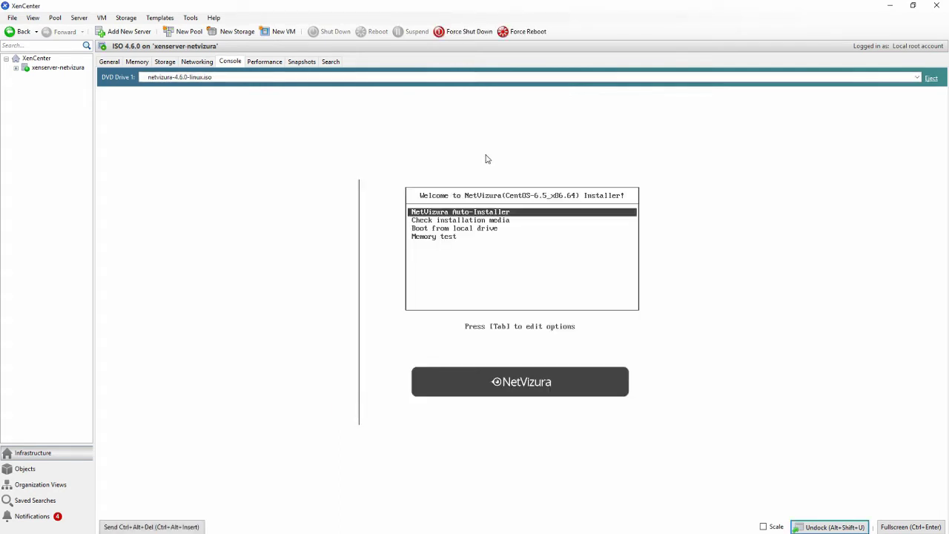
# Boot the NetVizura Auto-Installer and accept automatic IPv4/IPv6 TCP/IP configuration
pyautogui.click(502, 237)
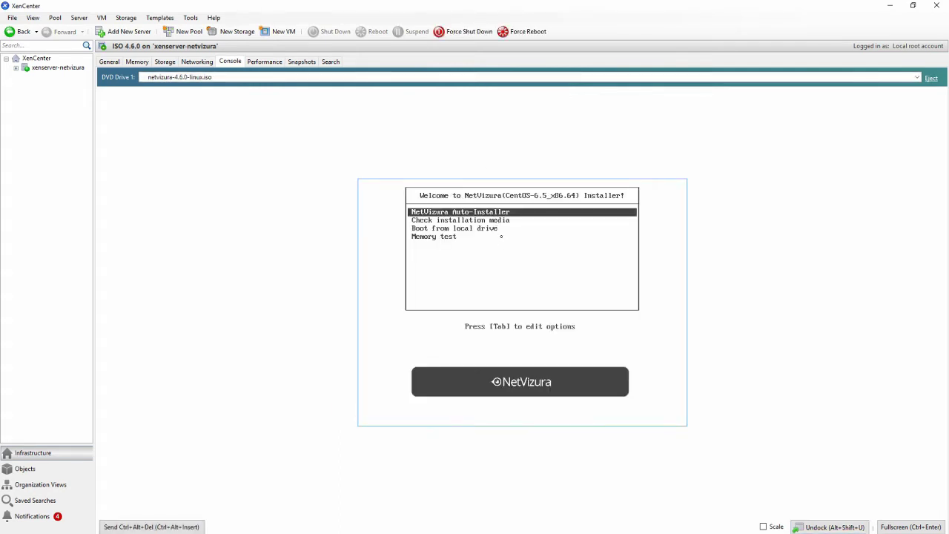
pyautogui.press('Return')
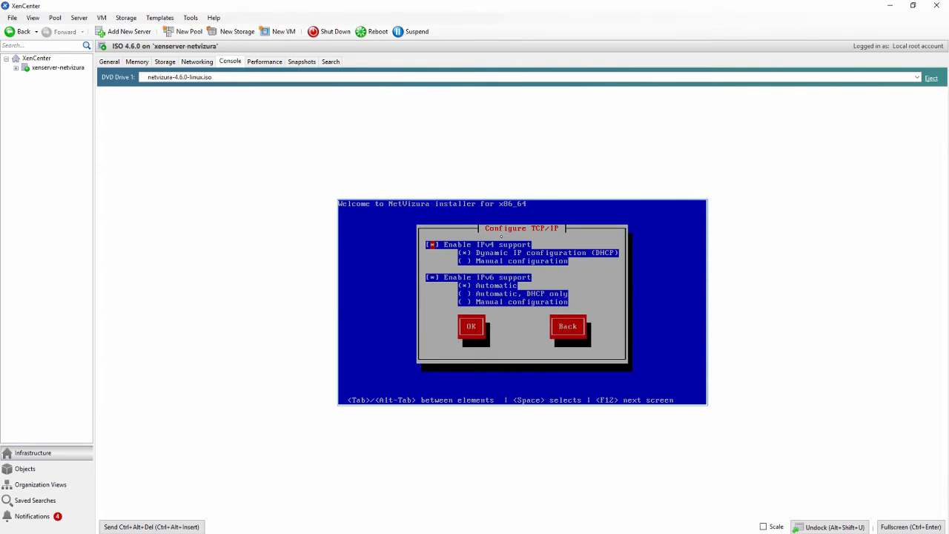
pyautogui.press('Tab')
pyautogui.press('Tab')
pyautogui.press('Tab')
pyautogui.press('Tab')
pyautogui.press('Tab')
pyautogui.press('Tab')
pyautogui.press('Tab')
pyautogui.press('Return')
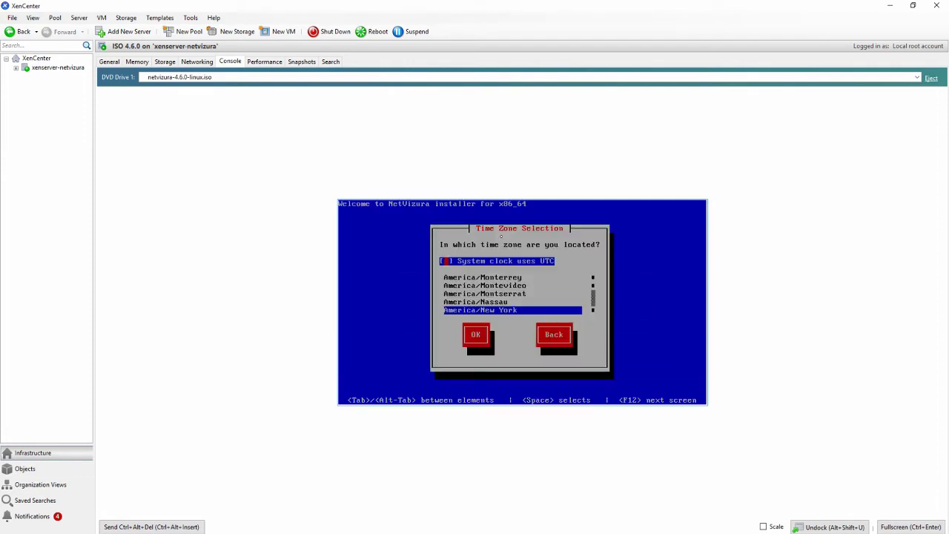
# Select Europe/Belgrade as the installer's time zone
pyautogui.press('Tab')
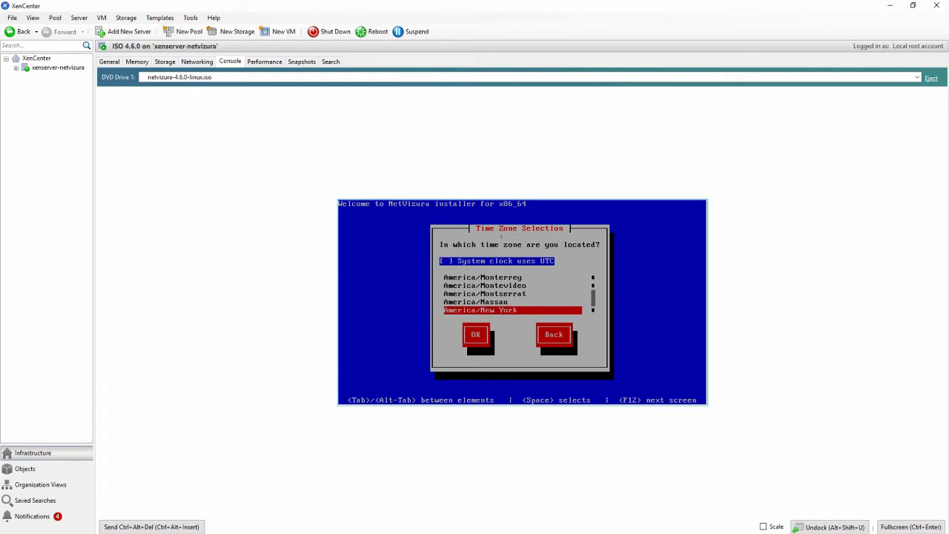
pyautogui.press('e')
pyautogui.press('Down')
pyautogui.press('Down')
pyautogui.press('Down')
pyautogui.press('Down')
pyautogui.press('Down')
pyautogui.press('Down')
pyautogui.press('Down')
pyautogui.press('Down')
pyautogui.press('Down')
pyautogui.press('Down')
pyautogui.press('Down')
pyautogui.press('Down')
pyautogui.press('Down')
pyautogui.press('Down')
pyautogui.press('Down')
pyautogui.press('Down')
pyautogui.press('Down')
pyautogui.press('Down')
pyautogui.press('Down')
pyautogui.press('Down')
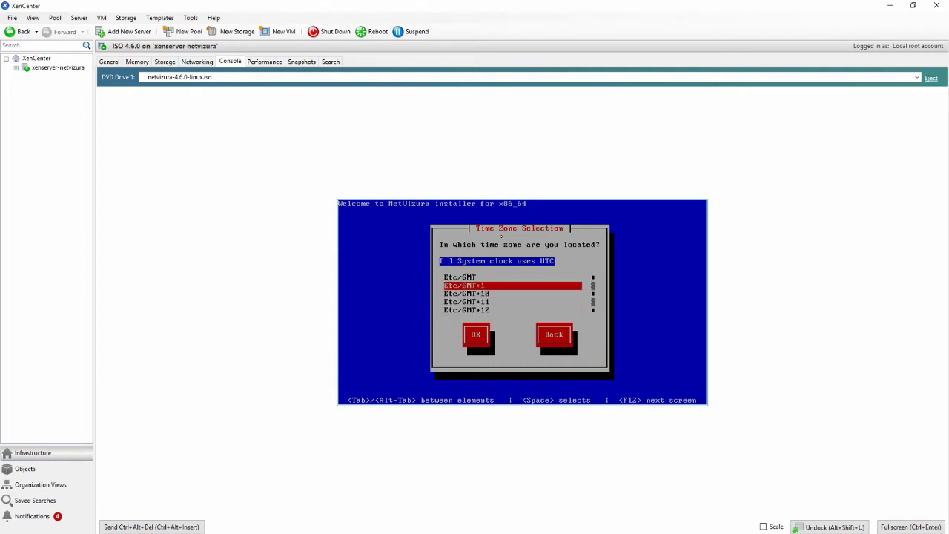
pyautogui.press('Up')
pyautogui.press('Up')
pyautogui.press('Up')
pyautogui.press('Up')
pyautogui.press('Up')
pyautogui.press('Up')
pyautogui.press('Up')
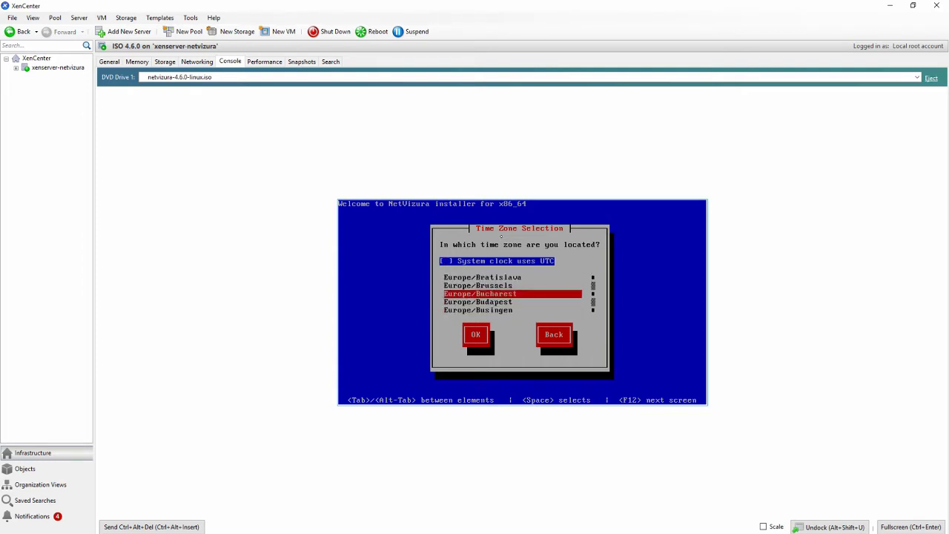
pyautogui.press('Down')
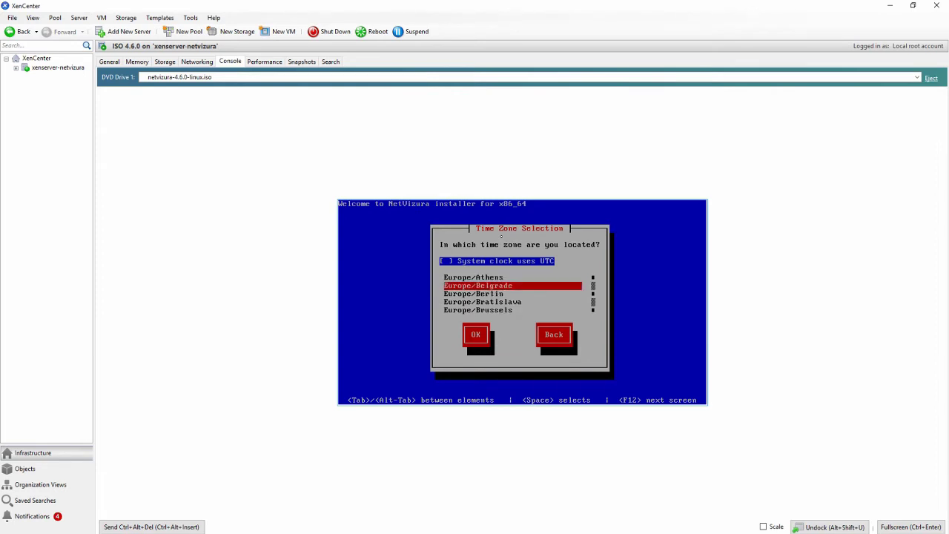
pyautogui.press('Tab')
pyautogui.press('Return')
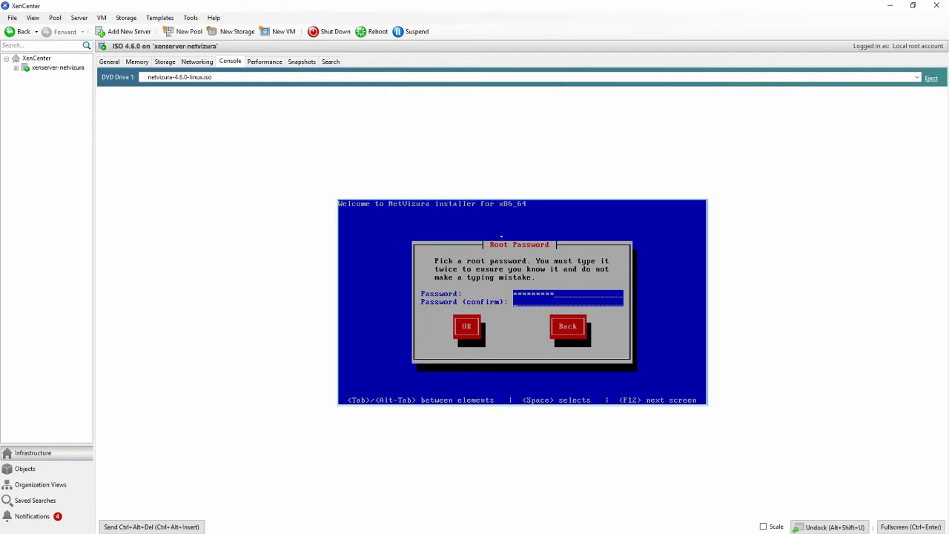
# Enter the root password and keep it despite the weak-password warning
pyautogui.write('*********')
pyautogui.press('Tab')
pyautogui.press('Return')
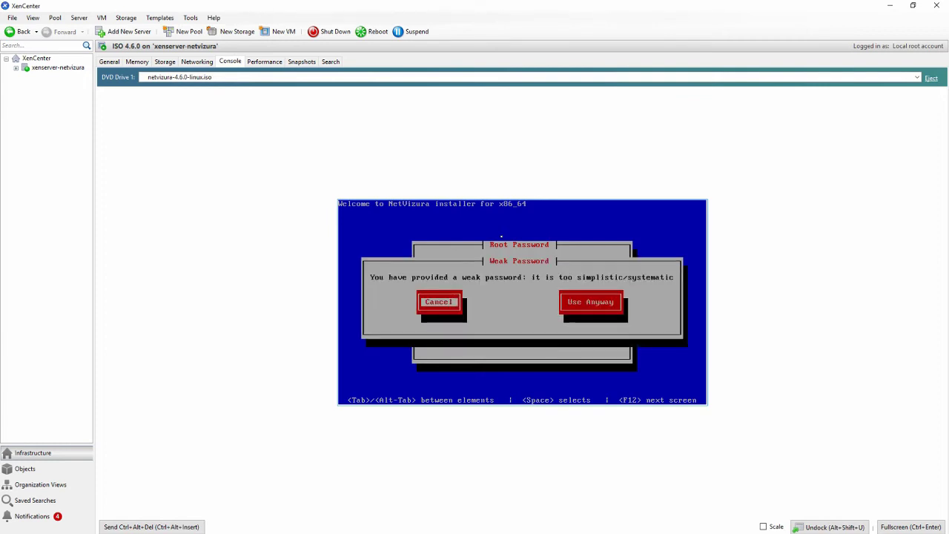
pyautogui.press('Tab')
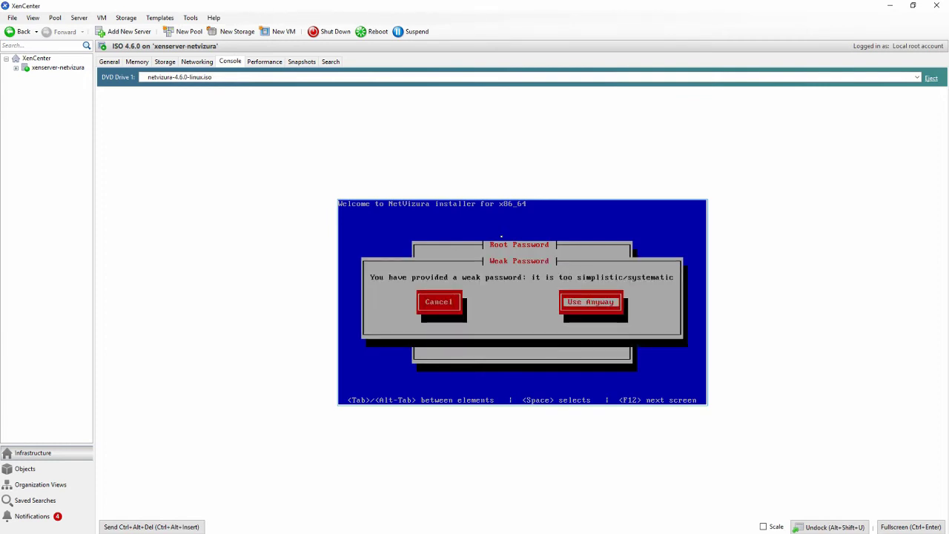
pyautogui.press('Return')
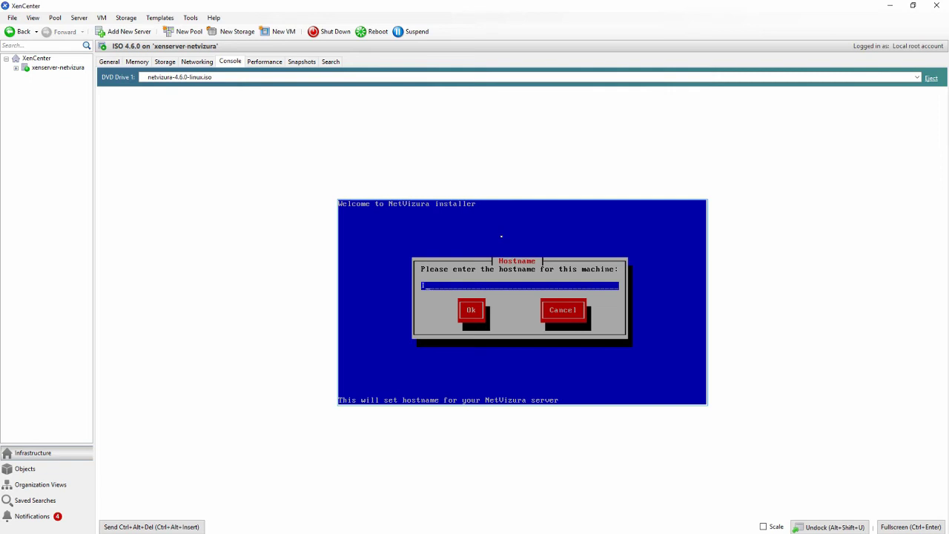
# Set the hostname to ISOtest and decline NTP synchronization configuration
pyautogui.write('SOtest')
pyautogui.press('Return')
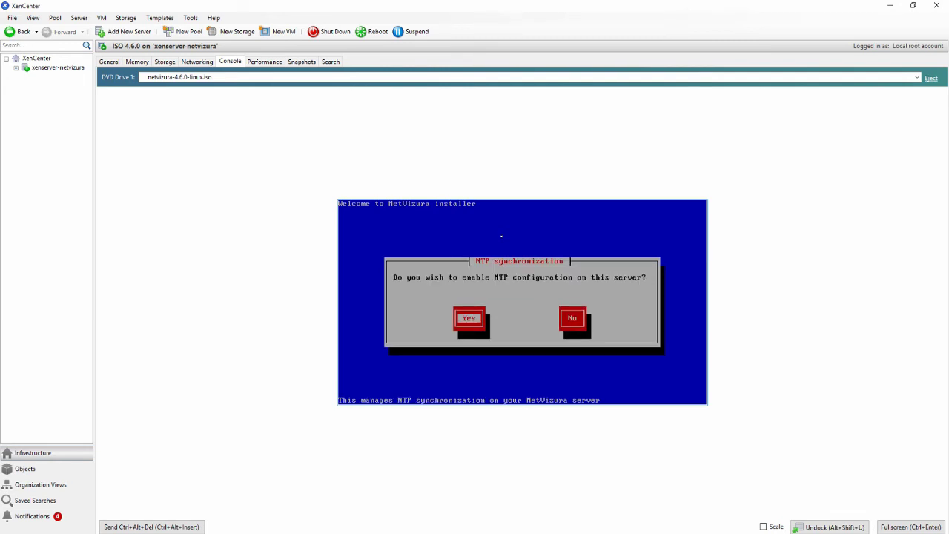
pyautogui.press('Tab')
pyautogui.press('Return')
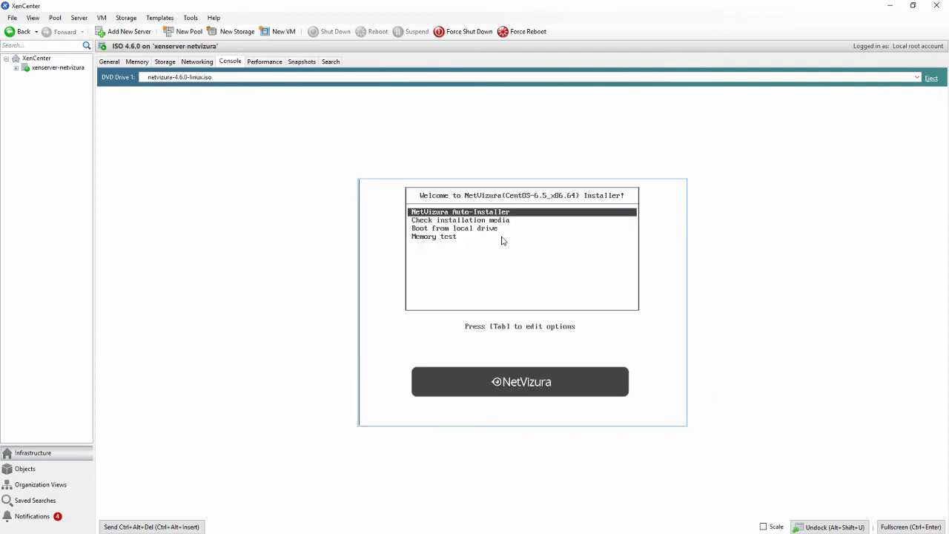
# Choose Boot from local drive in the NetVizura boot menu
pyautogui.press('Down')
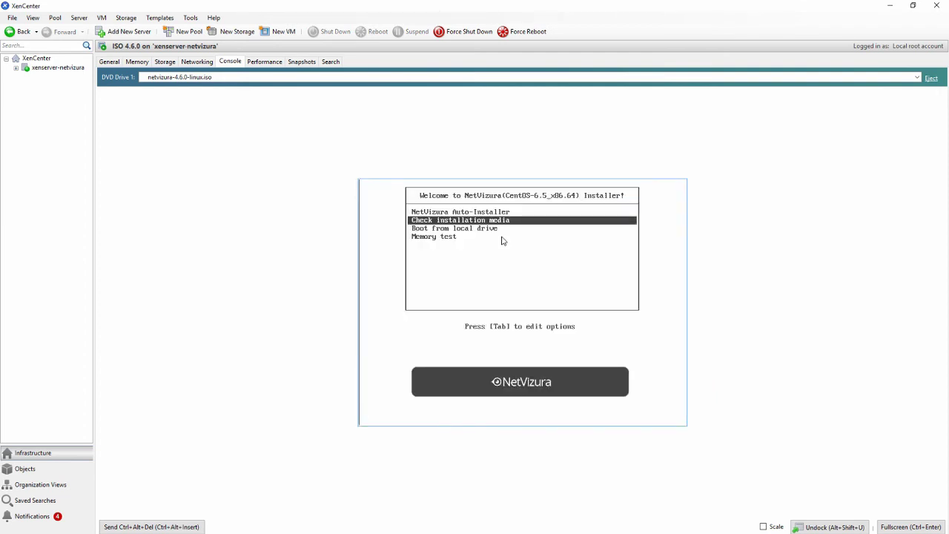
pyautogui.press('Down')
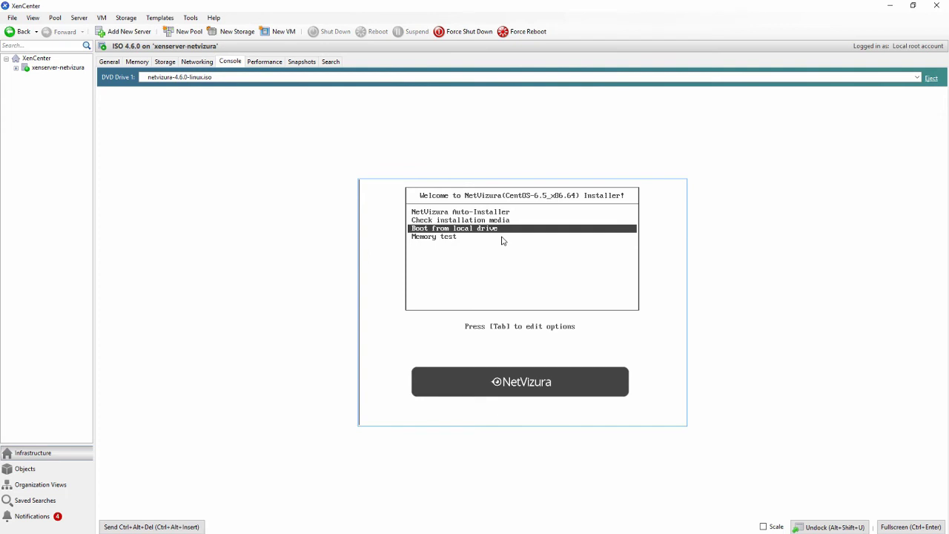
pyautogui.press('Return')
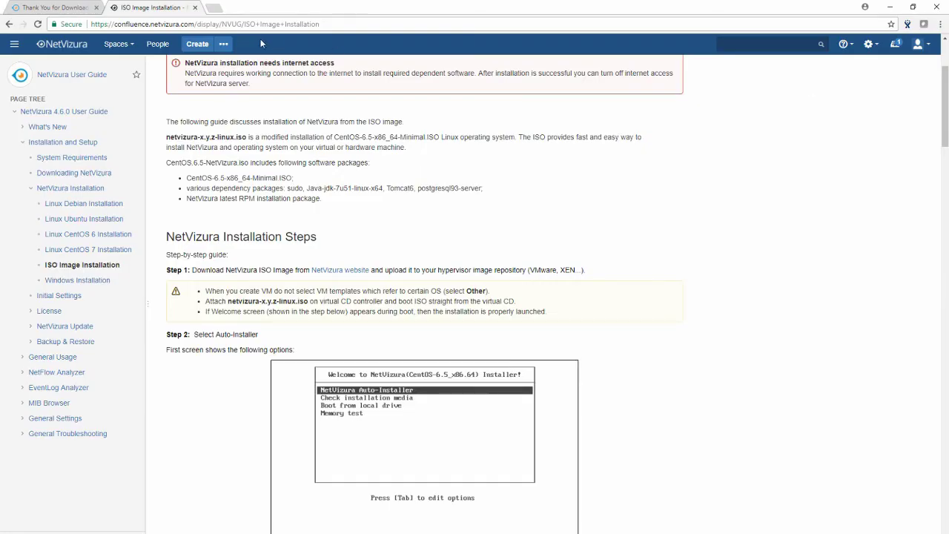
# Open 172.16.3.78:8080/netvizura in a new Chrome tab
pyautogui.click(214, 7)
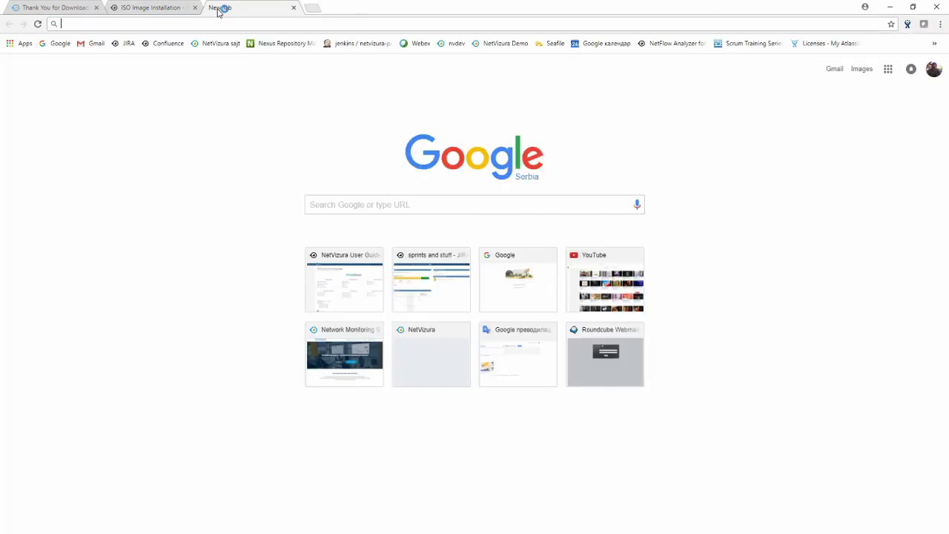
pyautogui.write('172.16.3')
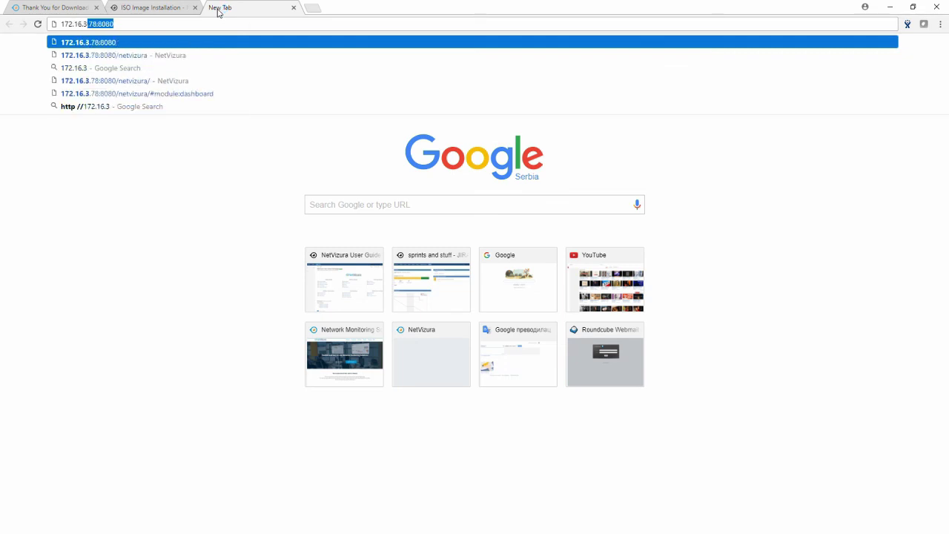
pyautogui.press('Down')
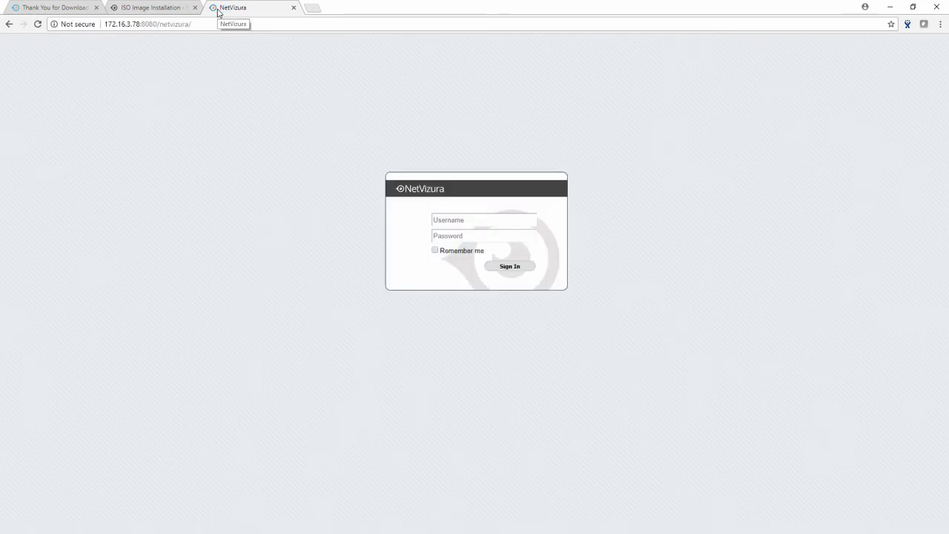
# Sign in with username admin and the admin password
pyautogui.click(446, 219)
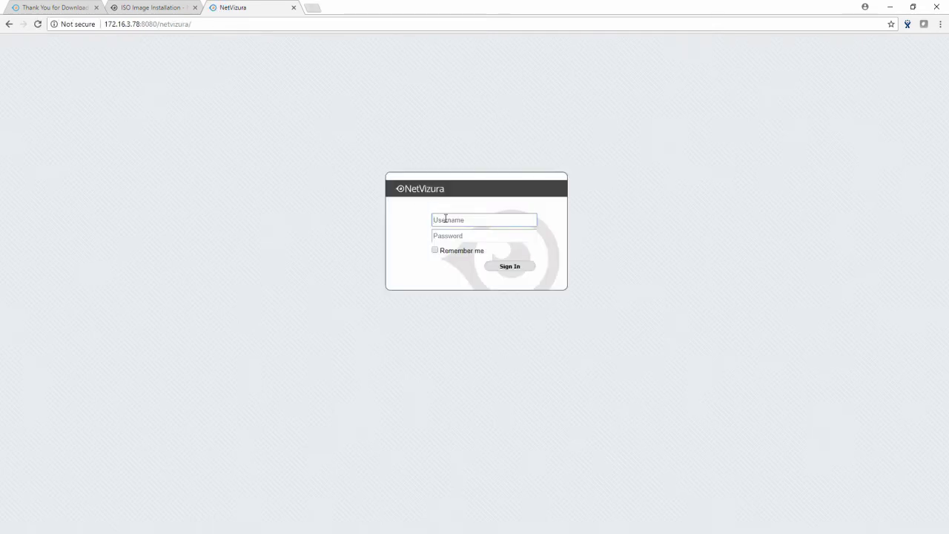
pyautogui.write('admin')
pyautogui.press('Tab')
pyautogui.write('adm')
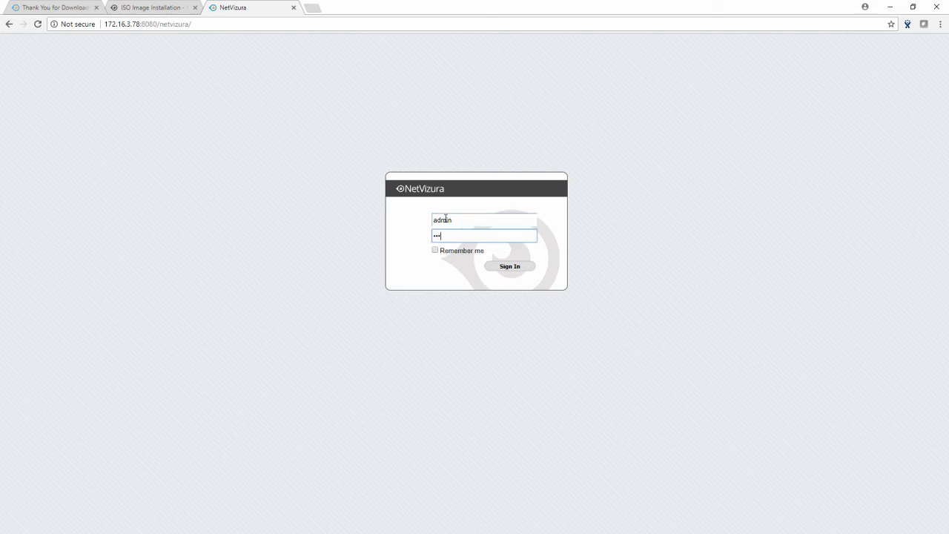
pyautogui.write('in21')
pyautogui.press('Return')
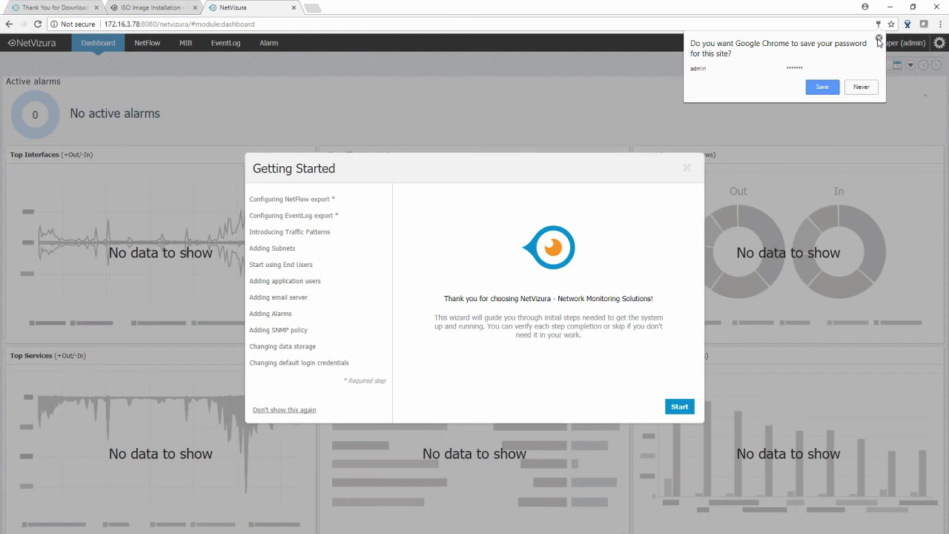
# Dismiss Chrome's save-password prompt and start the Getting Started wizard
pyautogui.click(879, 38)
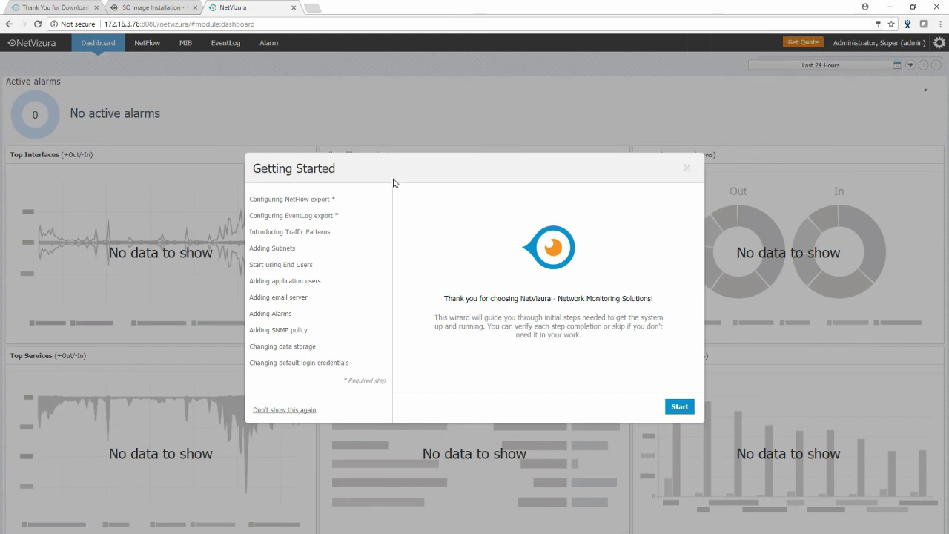
pyautogui.click(682, 410)
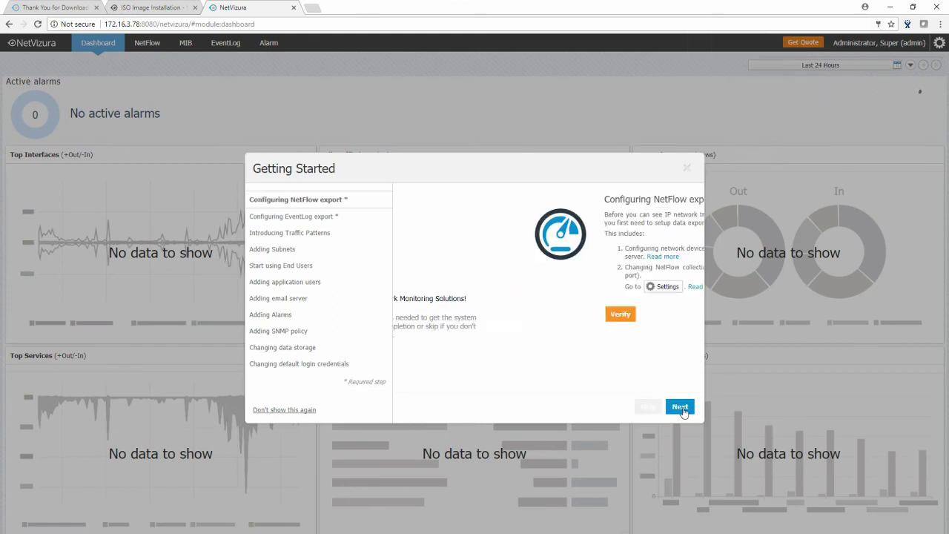